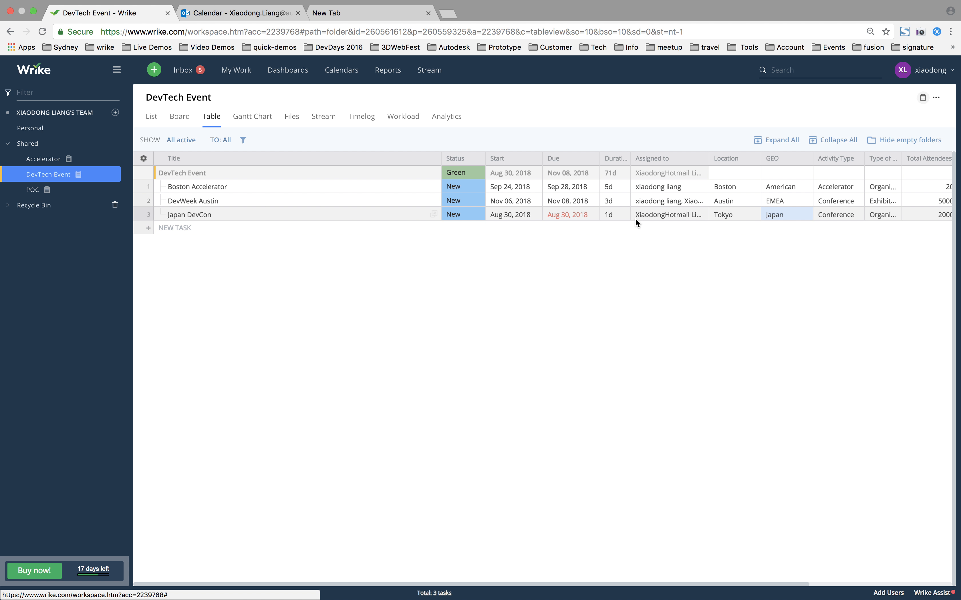
pyautogui.click(693, 188)
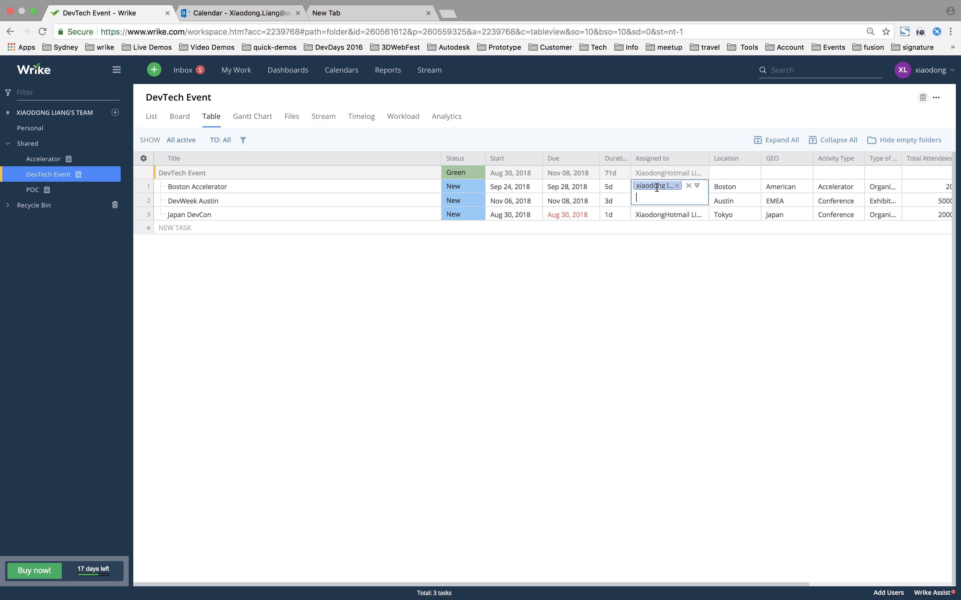
pyautogui.write('x')
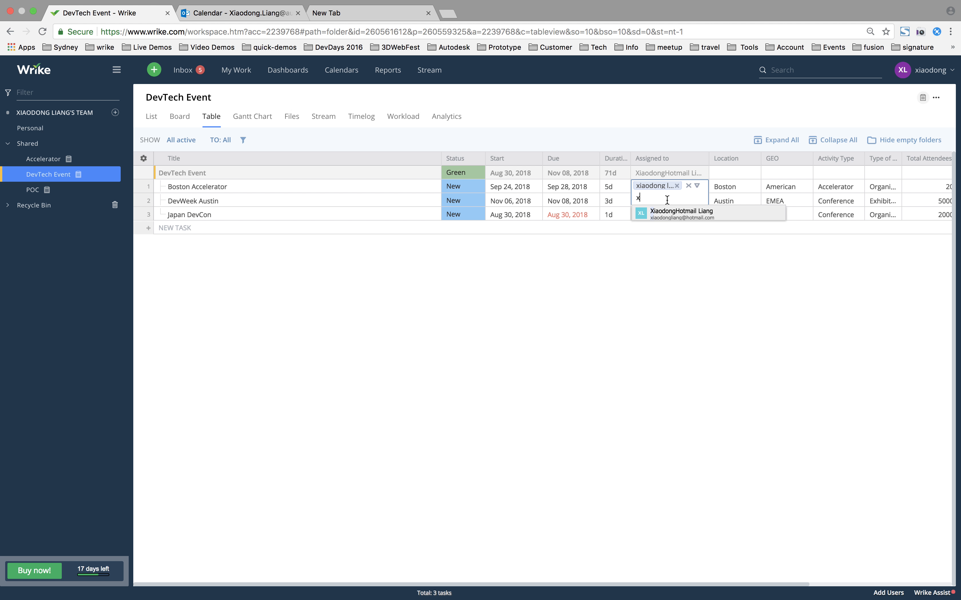
pyautogui.press('BackSpace')
pyautogui.click(644, 265)
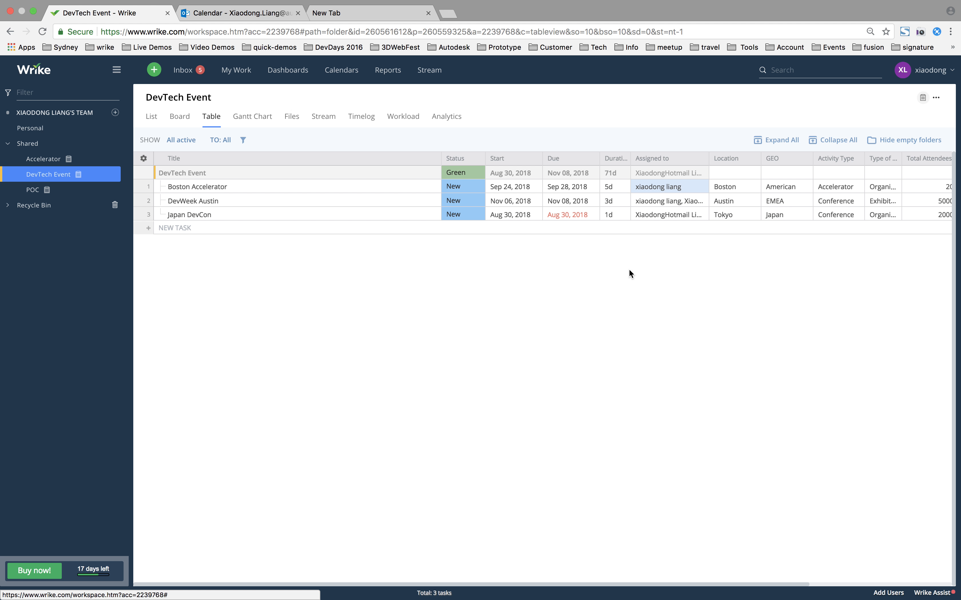
# Examine the DevTech Event project's Gantt chart and files, and its scheduled tasks per assignee in the workload view through November 2018
pyautogui.click(264, 123)
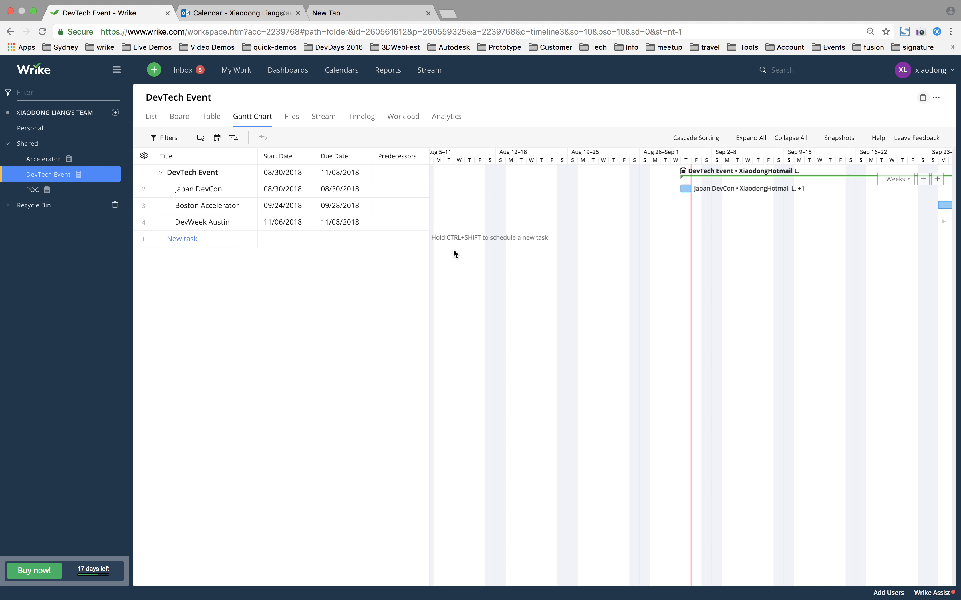
pyautogui.click(292, 126)
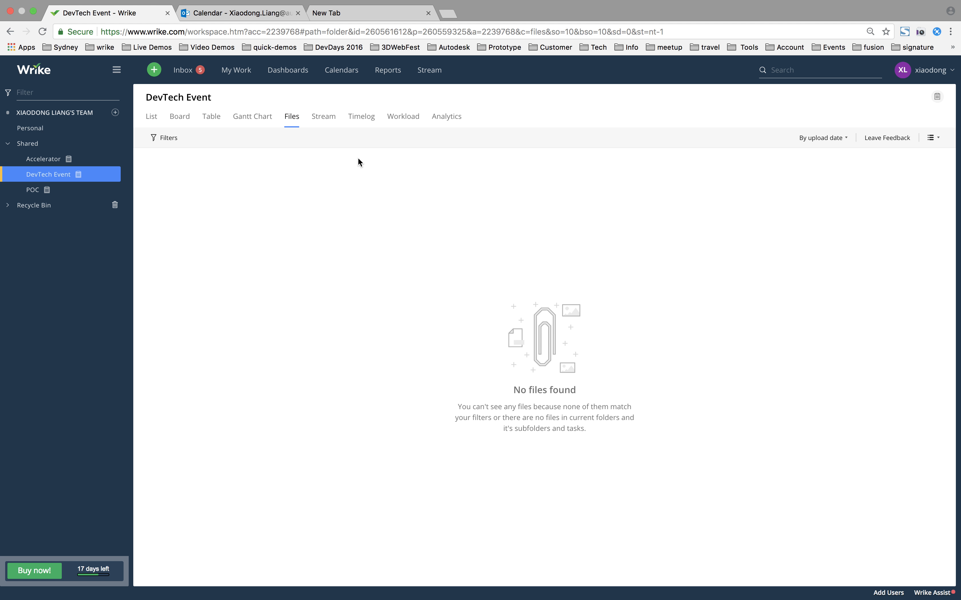
pyautogui.click(408, 120)
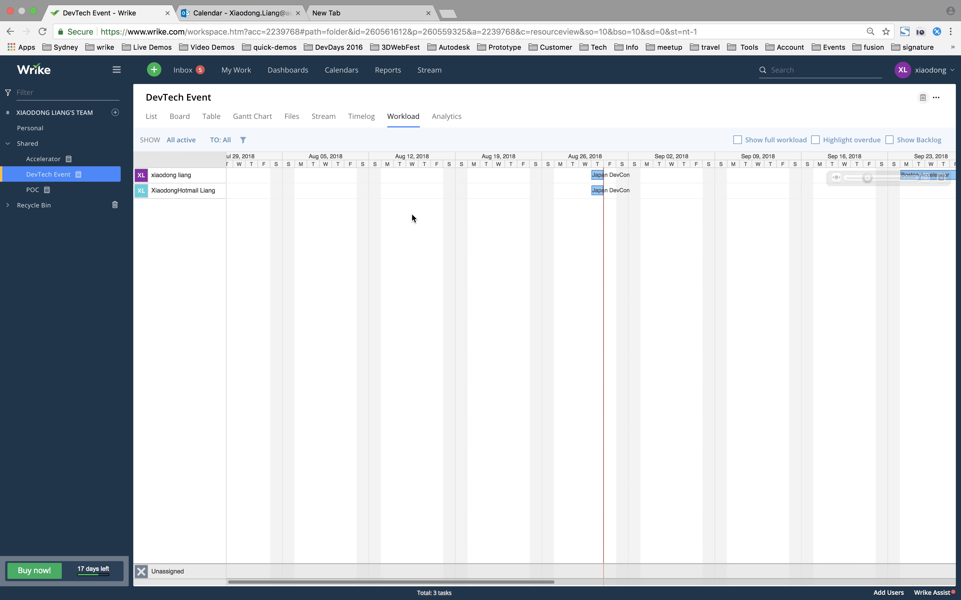
pyautogui.moveTo(535, 188); pyautogui.dragTo(342, 190)
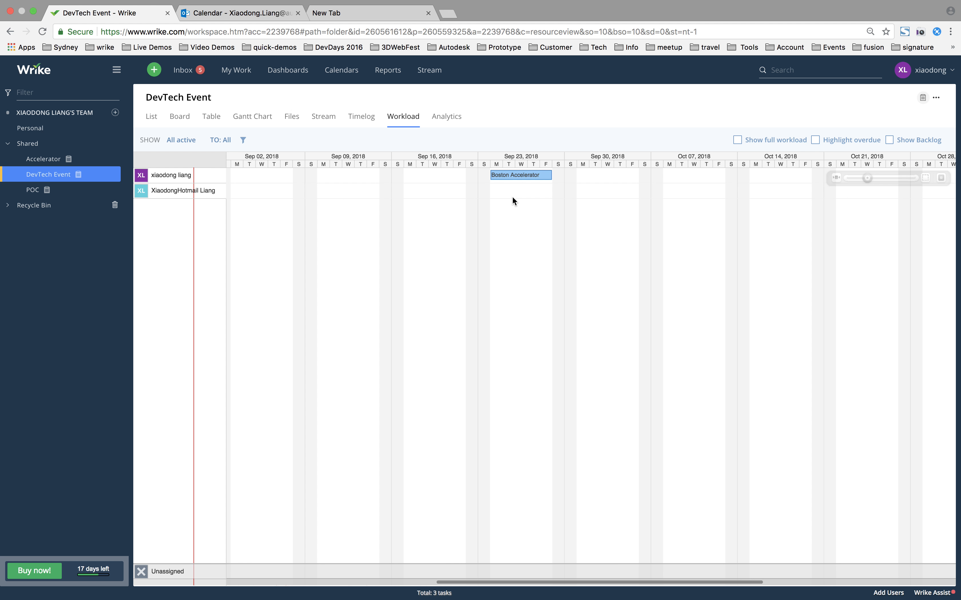
pyautogui.moveTo(512, 199); pyautogui.dragTo(317, 204)
pyautogui.moveTo(598, 191); pyautogui.dragTo(400, 191)
pyautogui.moveTo(532, 189); pyautogui.dragTo(457, 189)
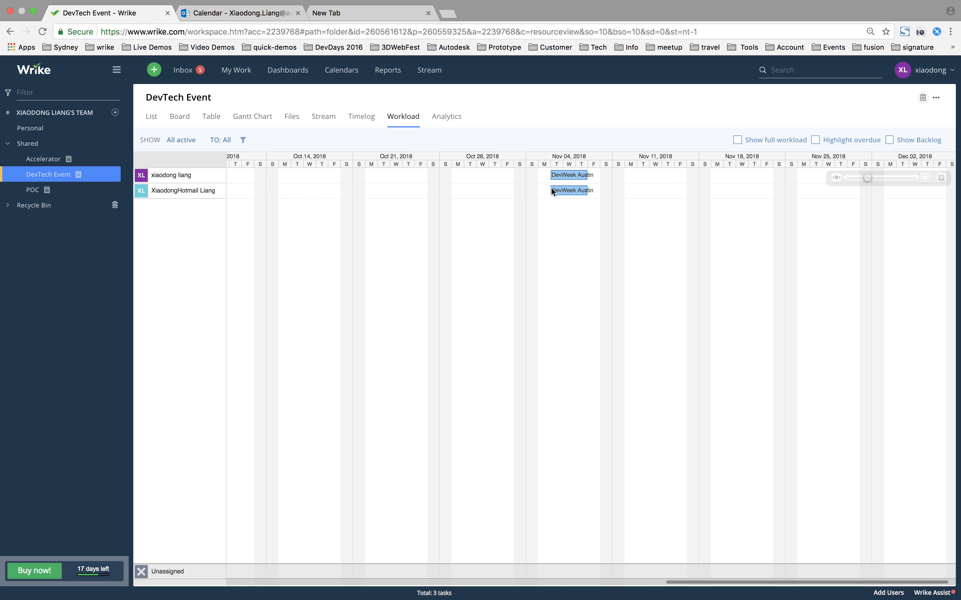
pyautogui.moveTo(553, 191); pyautogui.dragTo(761, 183)
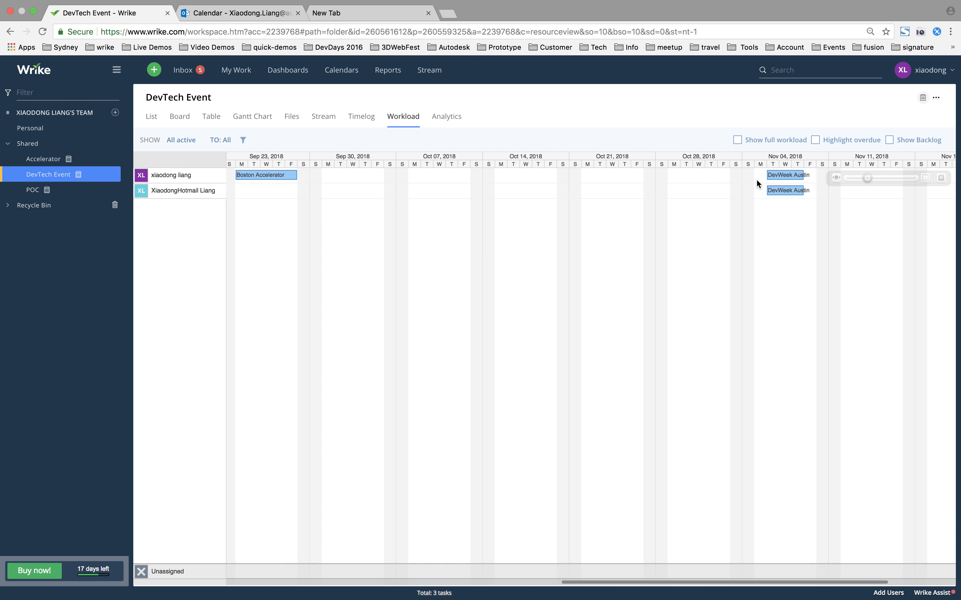
pyautogui.moveTo(595, 195); pyautogui.dragTo(764, 181)
pyautogui.moveTo(517, 170); pyautogui.dragTo(758, 176)
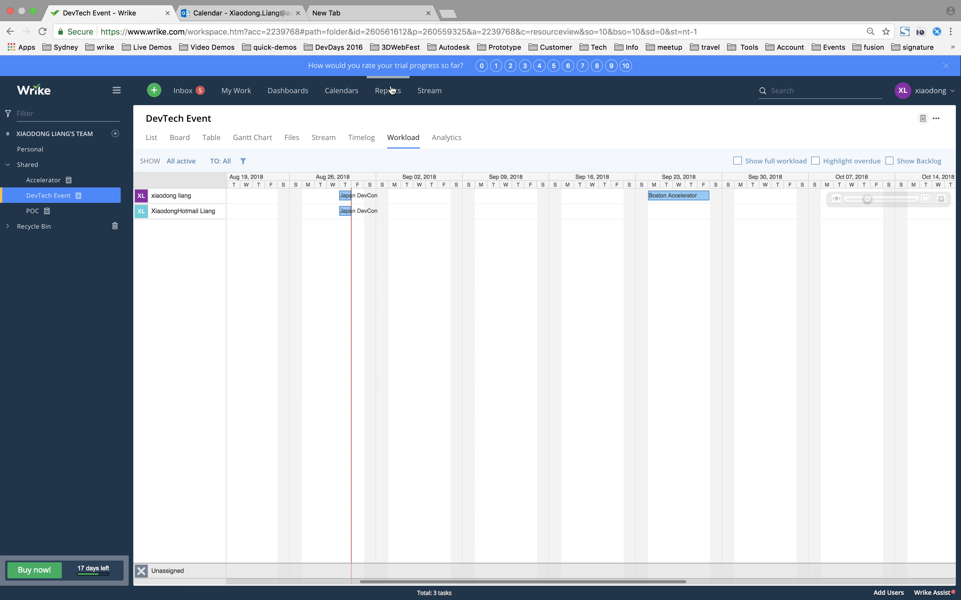
# View the available report templates and the setup options of the Weekly Project Status report
pyautogui.click(392, 92)
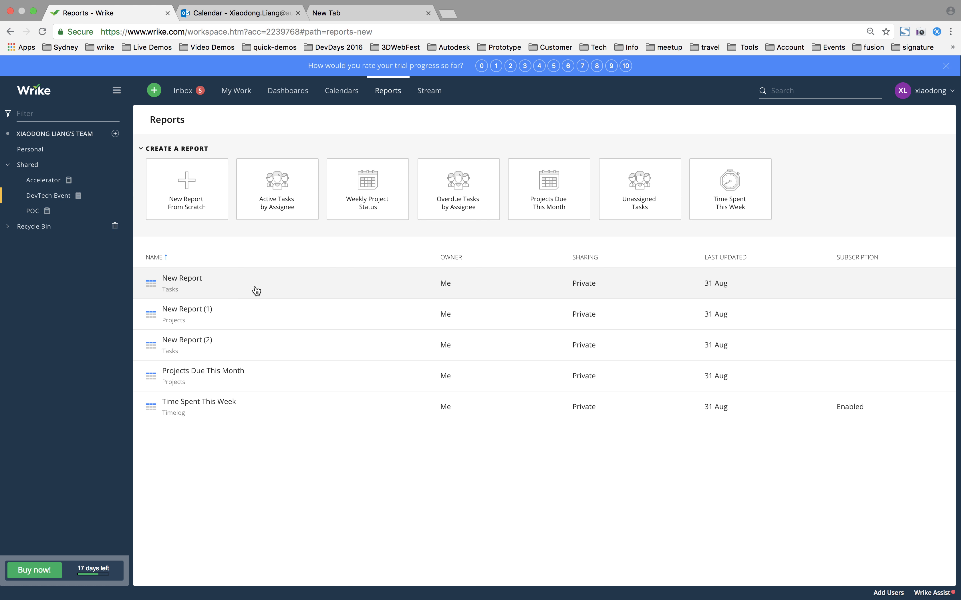
pyautogui.click(366, 215)
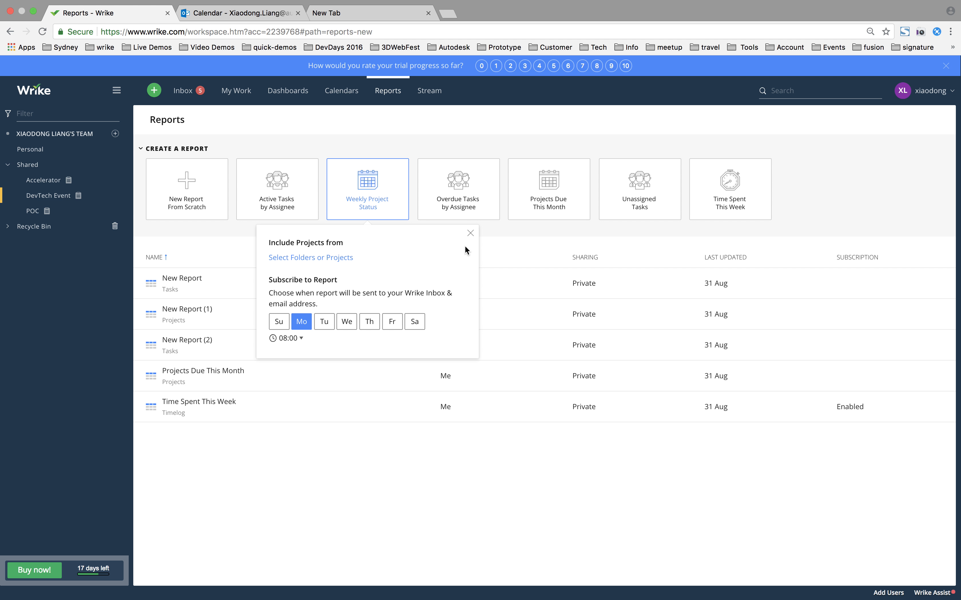
pyautogui.click(470, 233)
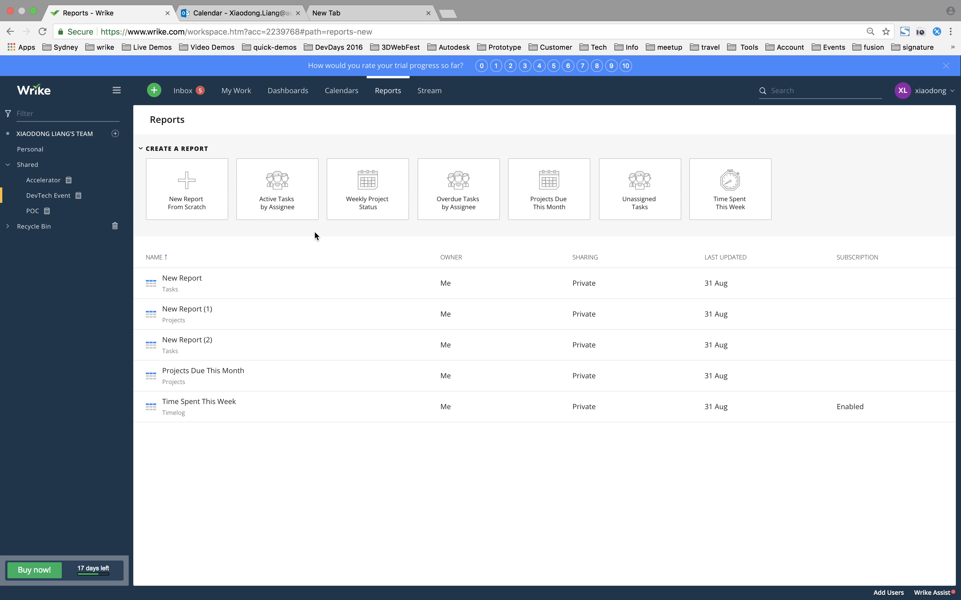
# Reopen the DevTech Event project as a table and switch to Outlook to view the DevTechApp calendar for August 2018
pyautogui.click(60, 196)
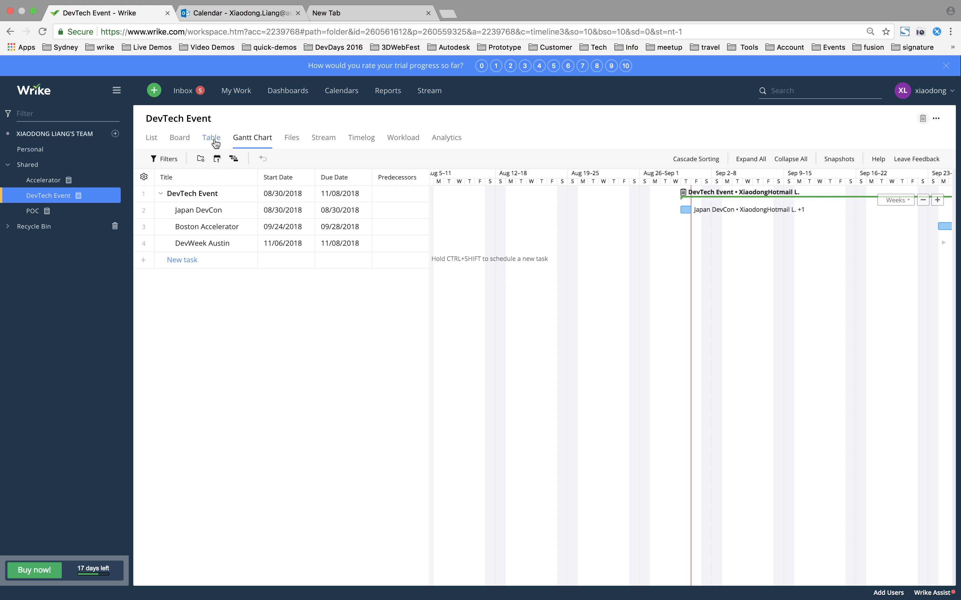
pyautogui.click(212, 138)
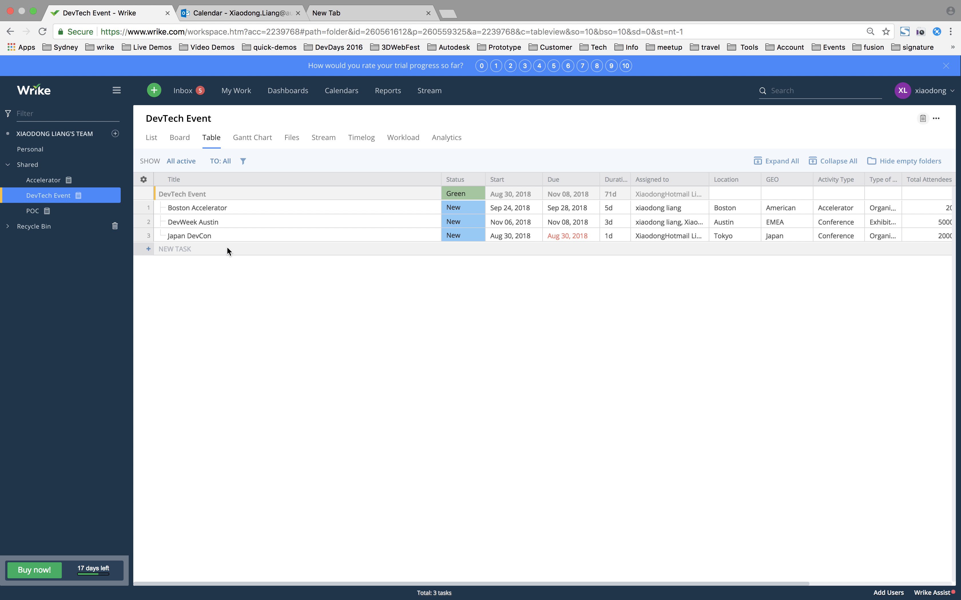
pyautogui.click(265, 16)
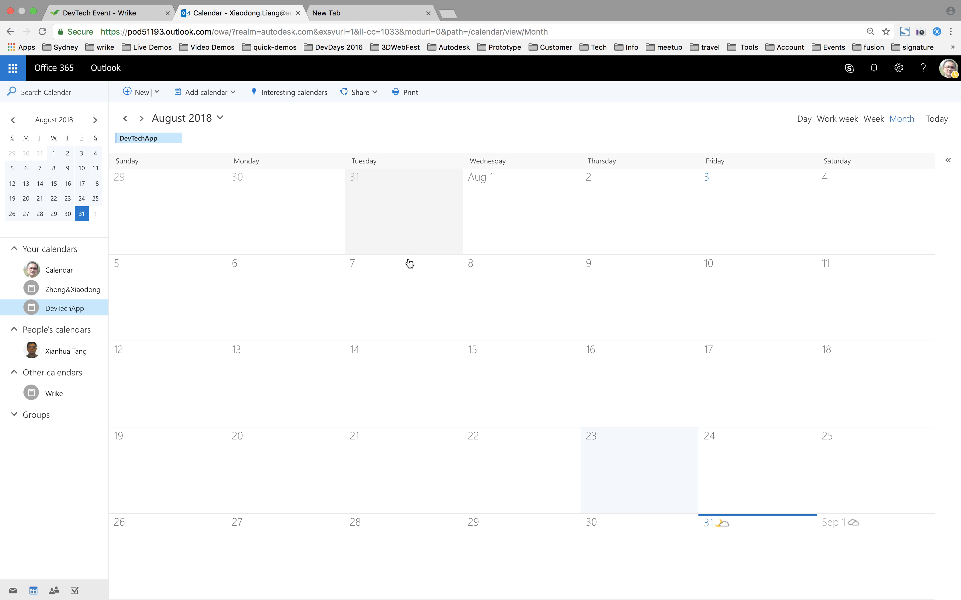
# Return to Wrike and add a task titled "New Task from Wrike" to the DevTech Event table
pyautogui.click(94, 16)
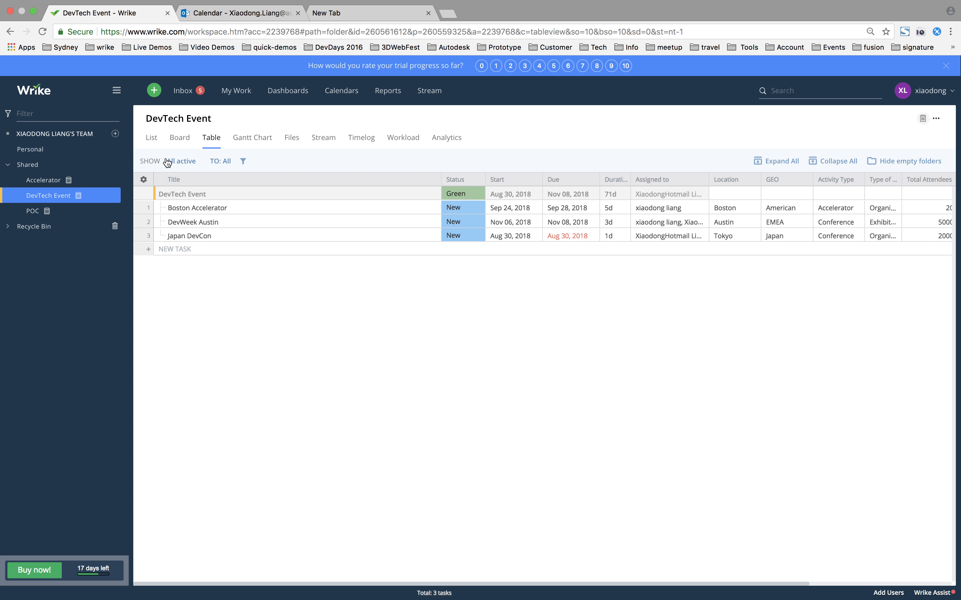
pyautogui.click(205, 250)
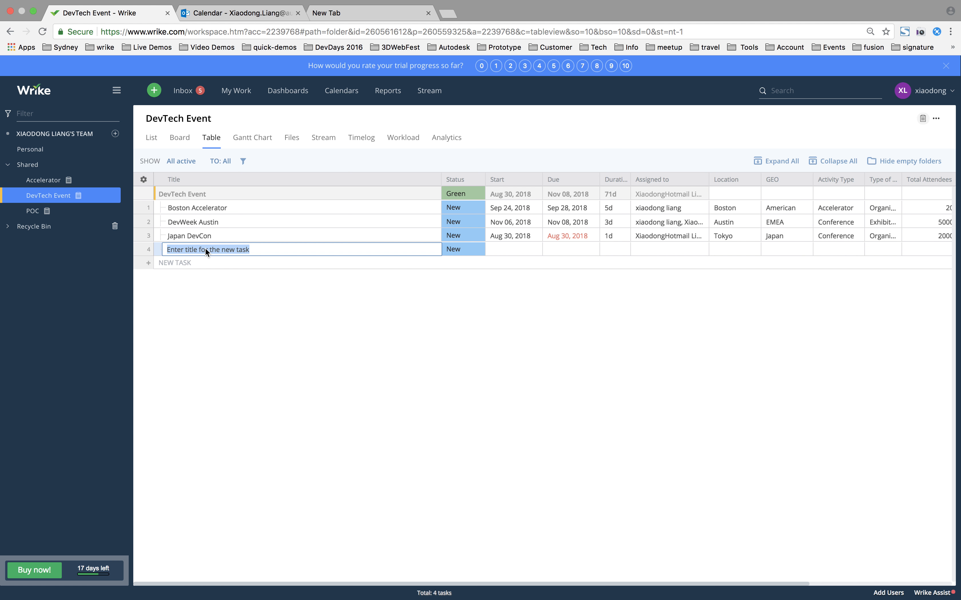
pyautogui.write('New Task from Wrike')
pyautogui.press('Return')
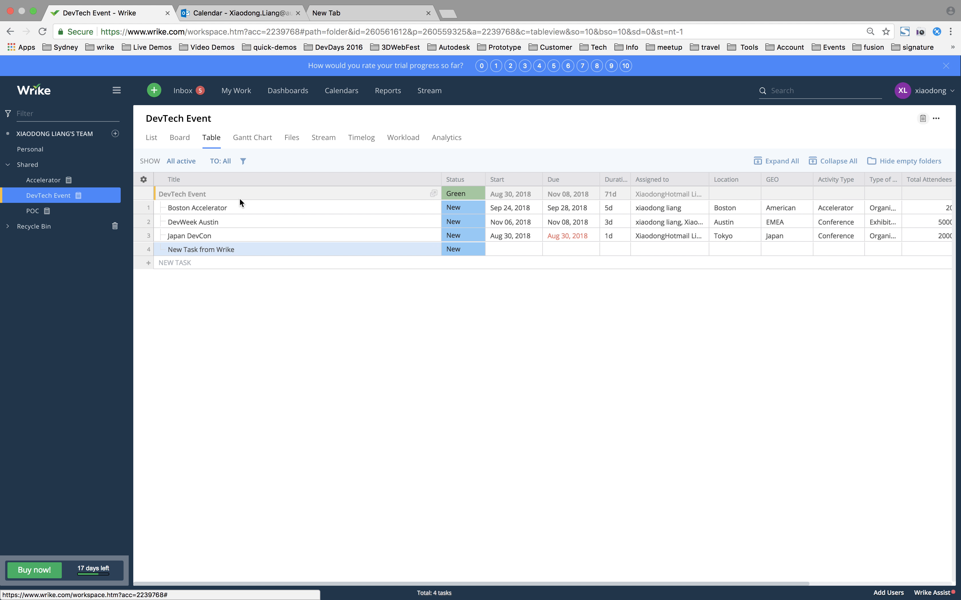
# Check the Outlook DevTechApp calendar for the synced "New Task from Wrike" event, comparing it with the Wrike table
pyautogui.click(252, 17)
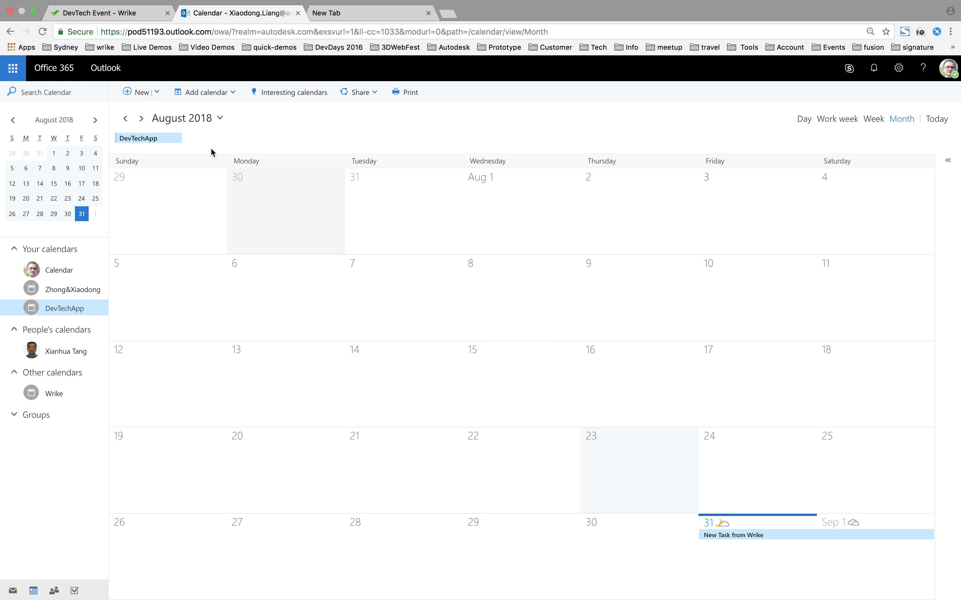
pyautogui.click(144, 16)
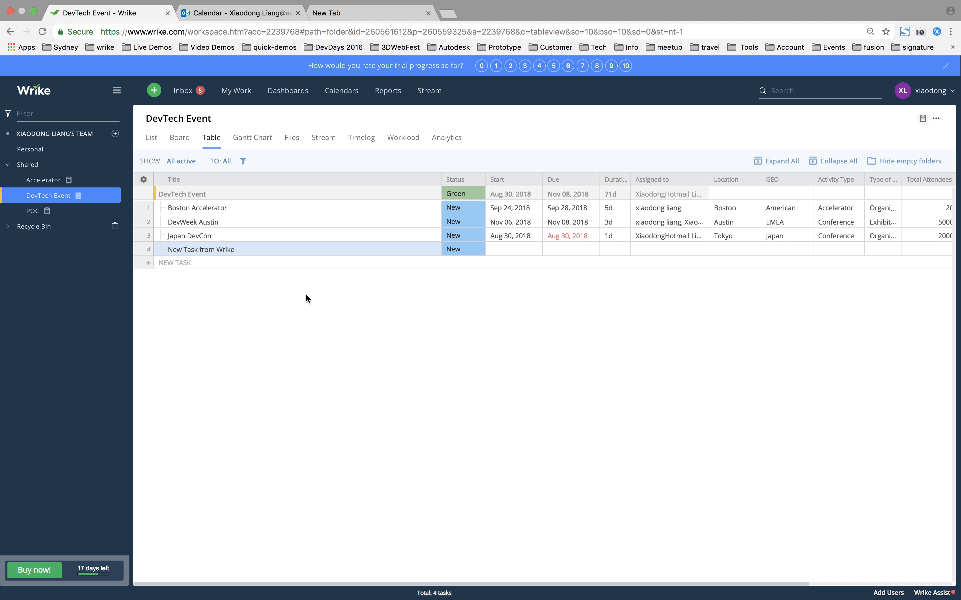
pyautogui.click(260, 16)
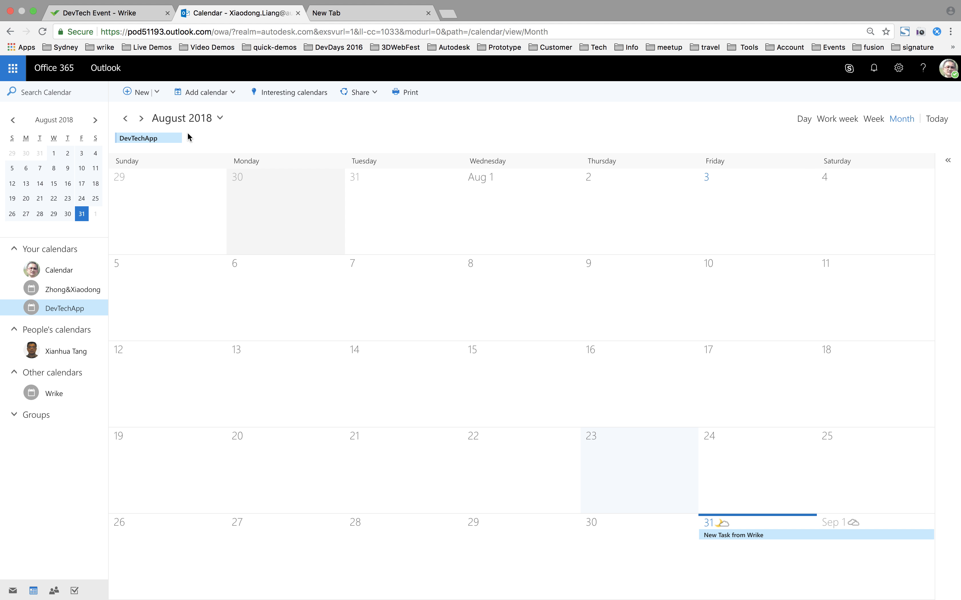
# Switch back to Wrike and set the start date of "New Task from Wrike" to August 22, 2018
pyautogui.click(147, 17)
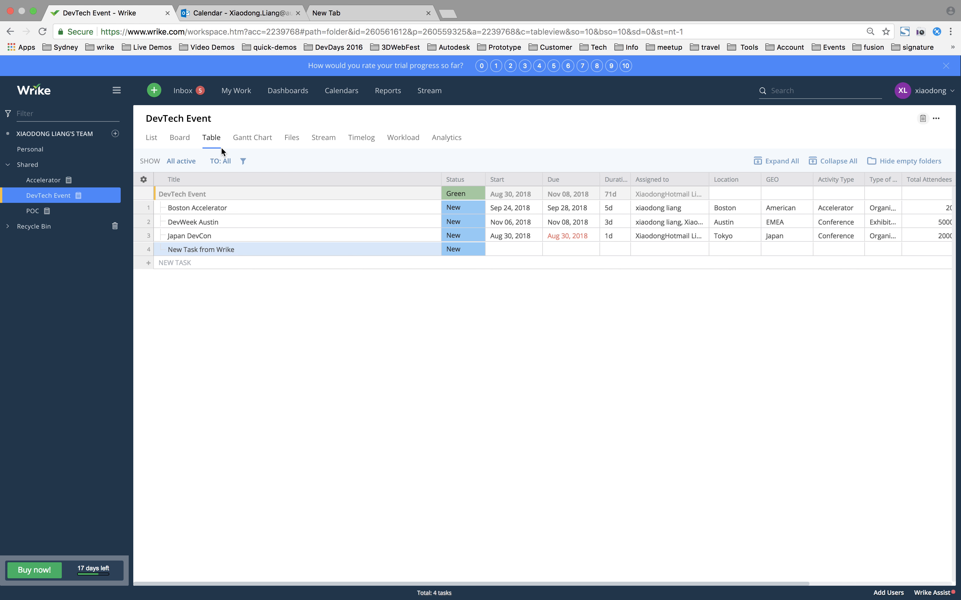
pyautogui.click(518, 248)
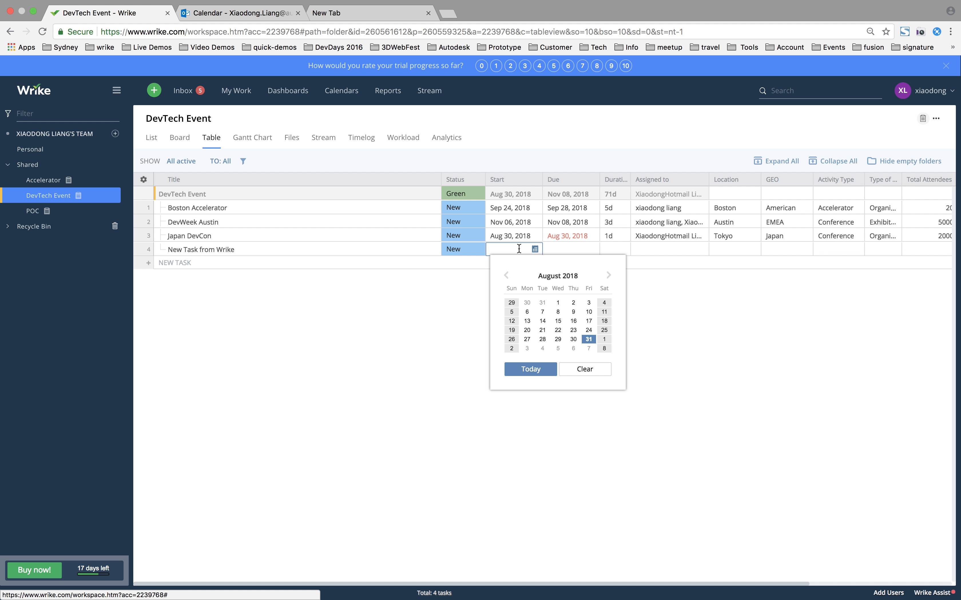
pyautogui.click(558, 330)
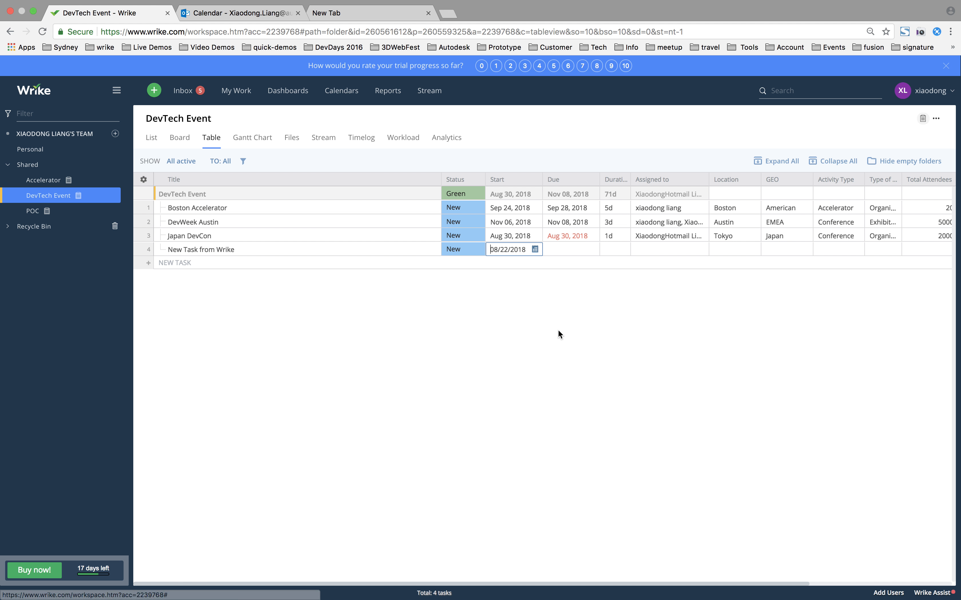
pyautogui.click(577, 253)
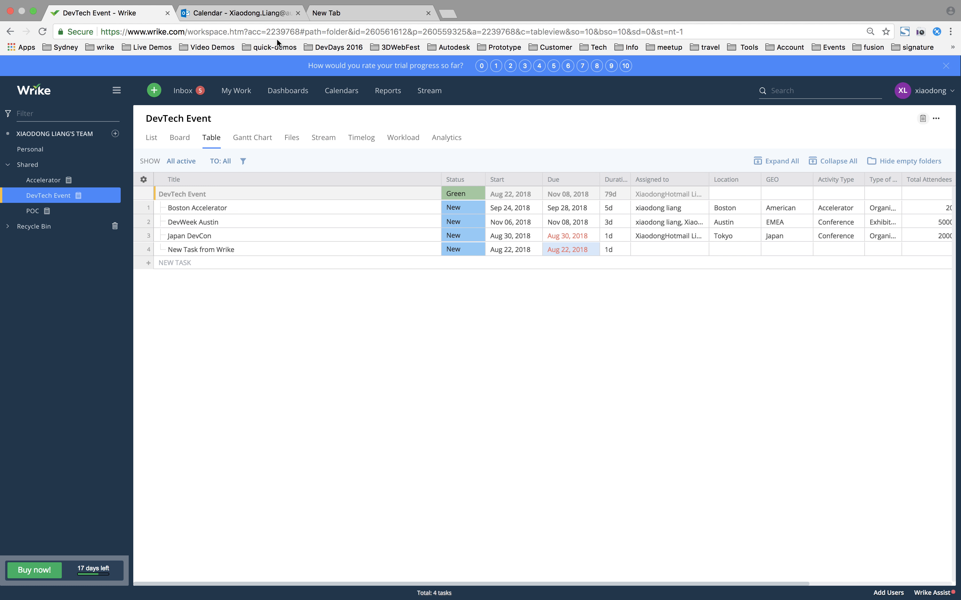
# Check the rescheduled task in the Outlook calendar and inspect the wrikeoffice application logs on Heroku
pyautogui.click(270, 16)
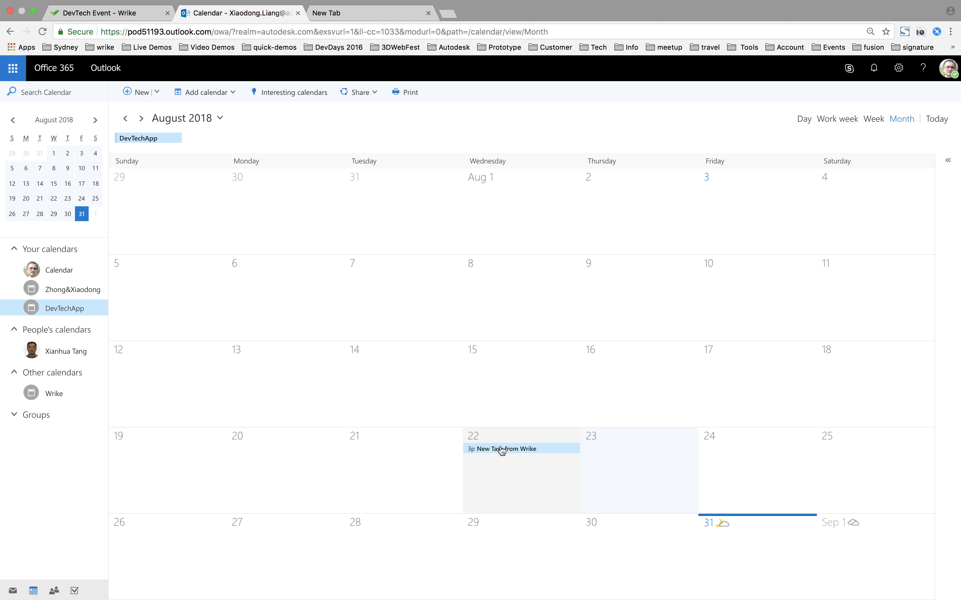
pyautogui.click(151, 16)
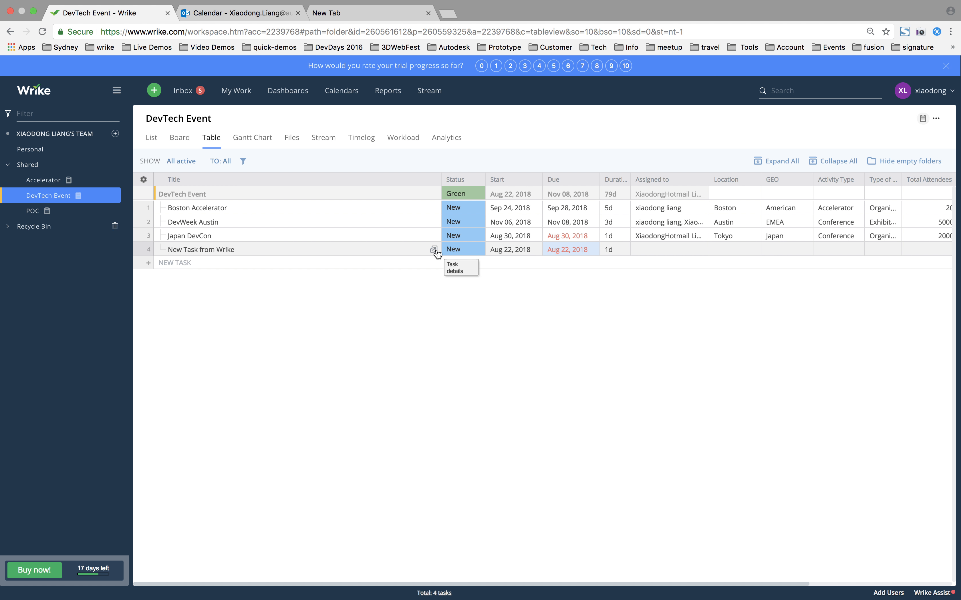
pyautogui.hotkey('ctrl', 'Left')
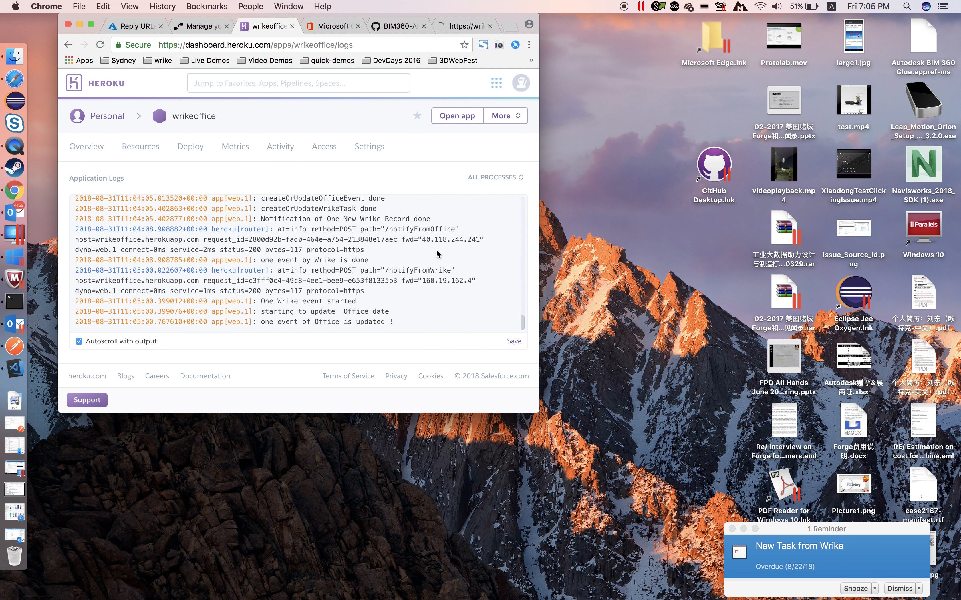
pyautogui.hotkey('ctrl', 'Right')
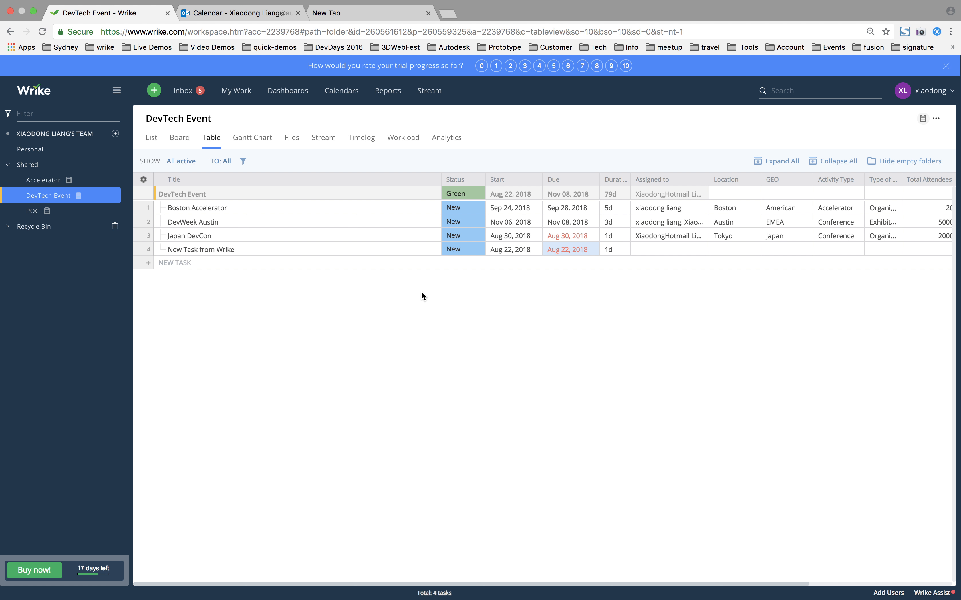
pyautogui.hotkey('ctrl', 'Left')
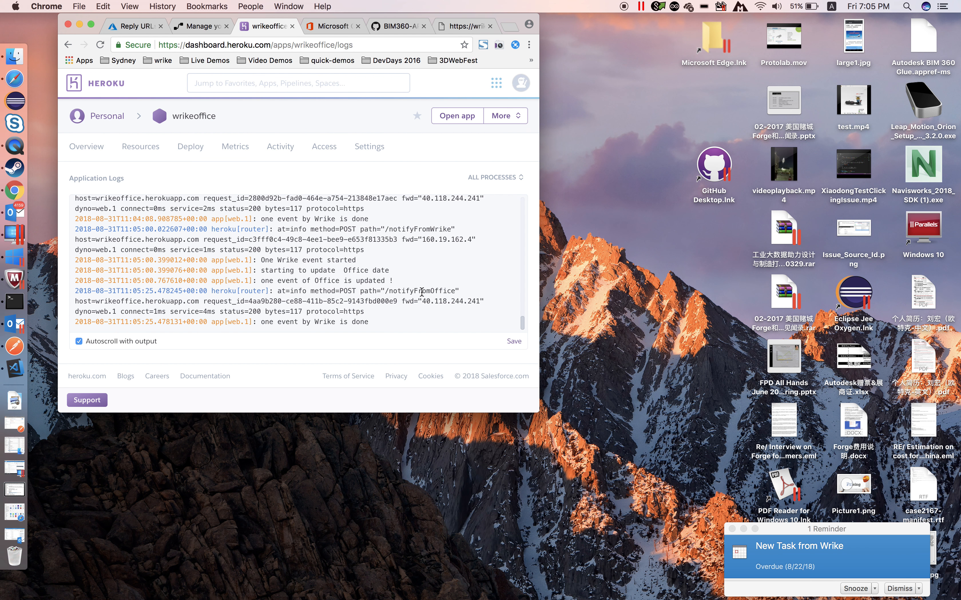
# Return to Wrike, delete "New Task from Wrike" from its task details and close the details
pyautogui.hotkey('ctrl', 'Right')
pyautogui.click(436, 249)
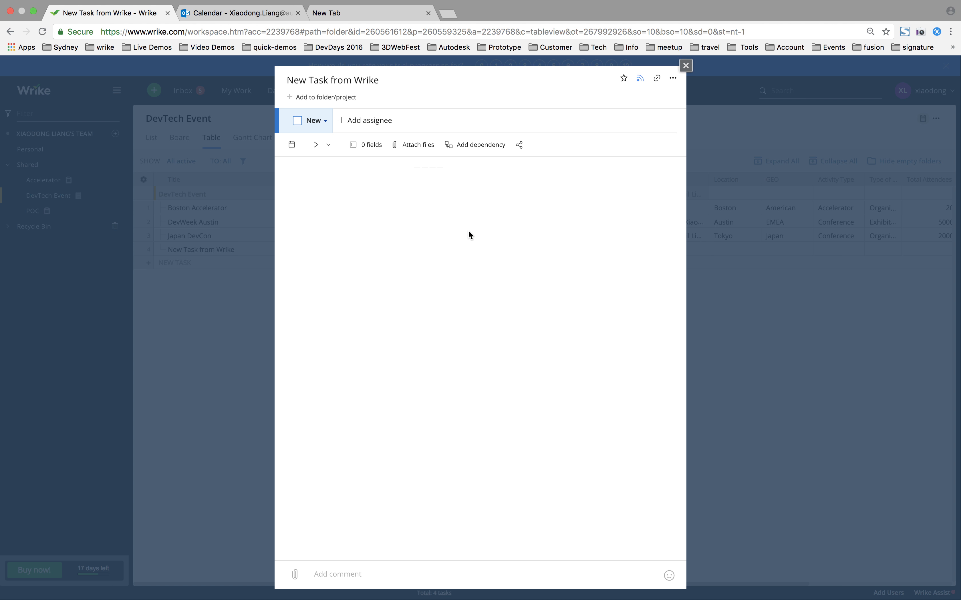
pyautogui.click(673, 78)
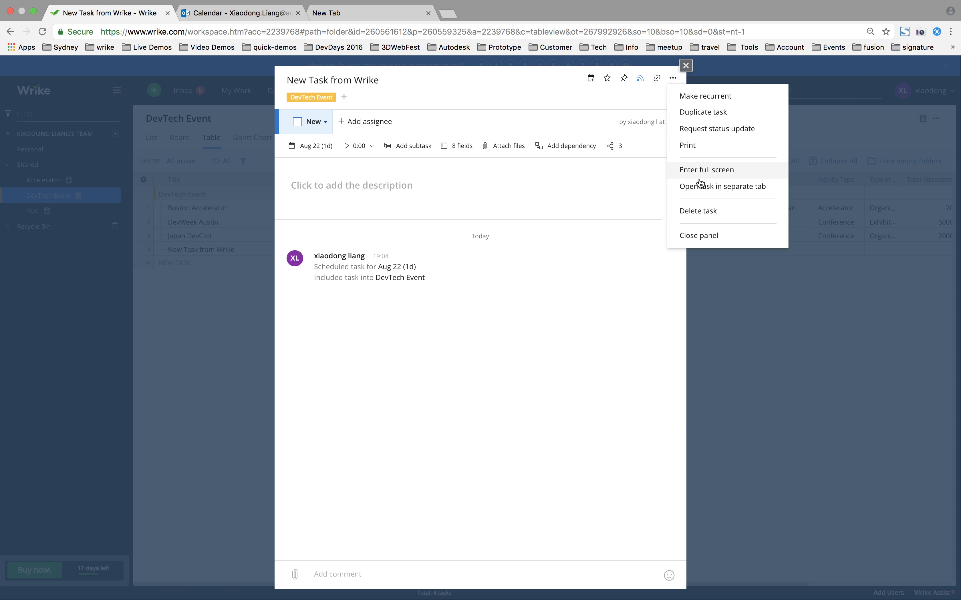
pyautogui.click(700, 211)
pyautogui.click(384, 347)
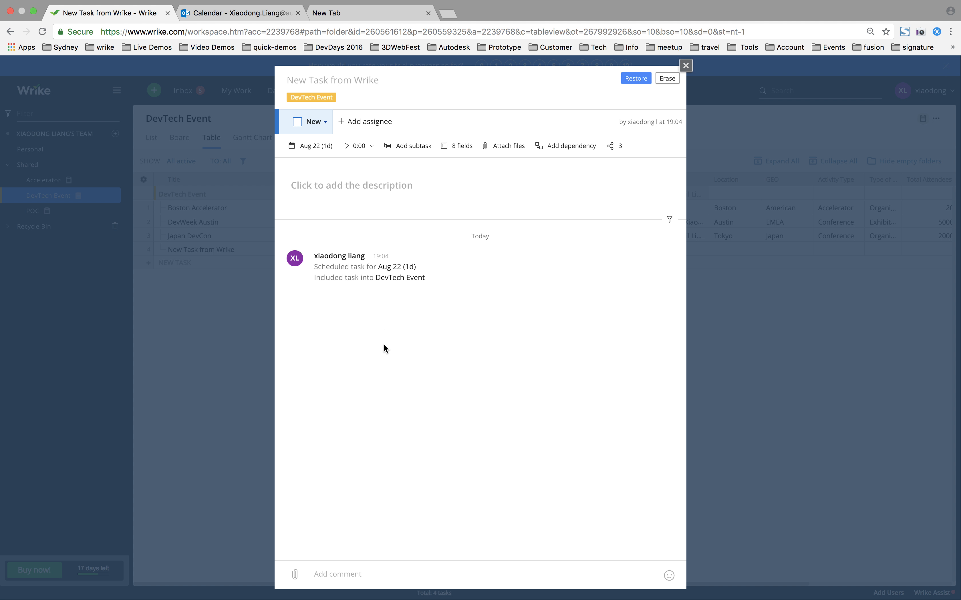
pyautogui.click(685, 65)
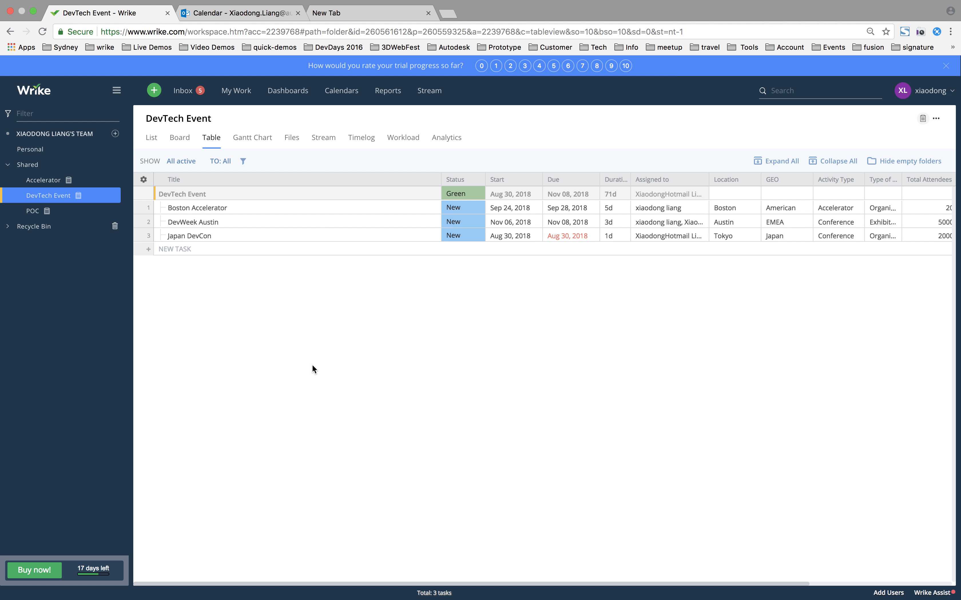
# In the Outlook DevTechApp calendar, create and save the event "new task from outlook" on August 7, 2018, and check the Wrike table for it
pyautogui.click(274, 13)
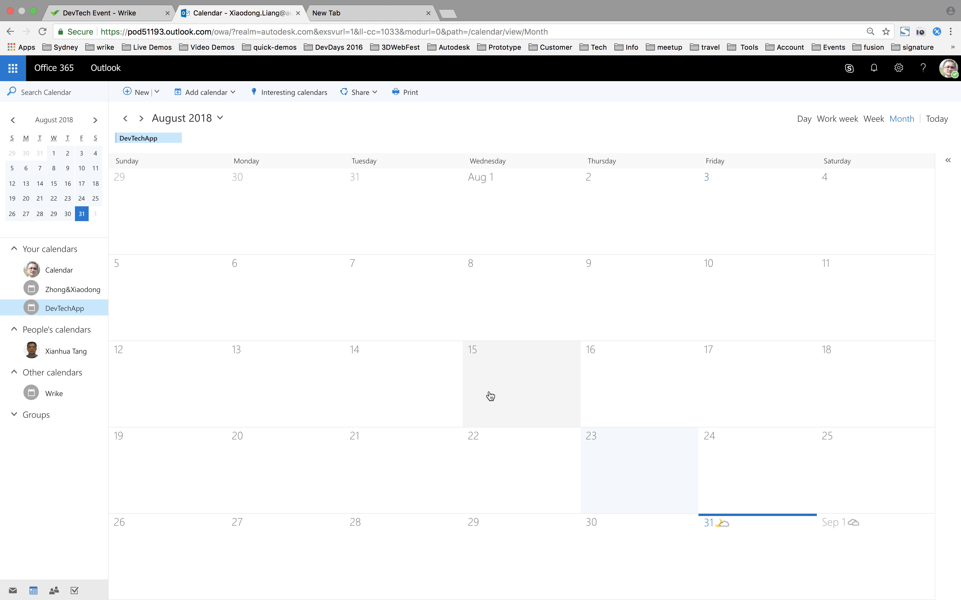
pyautogui.click(411, 275)
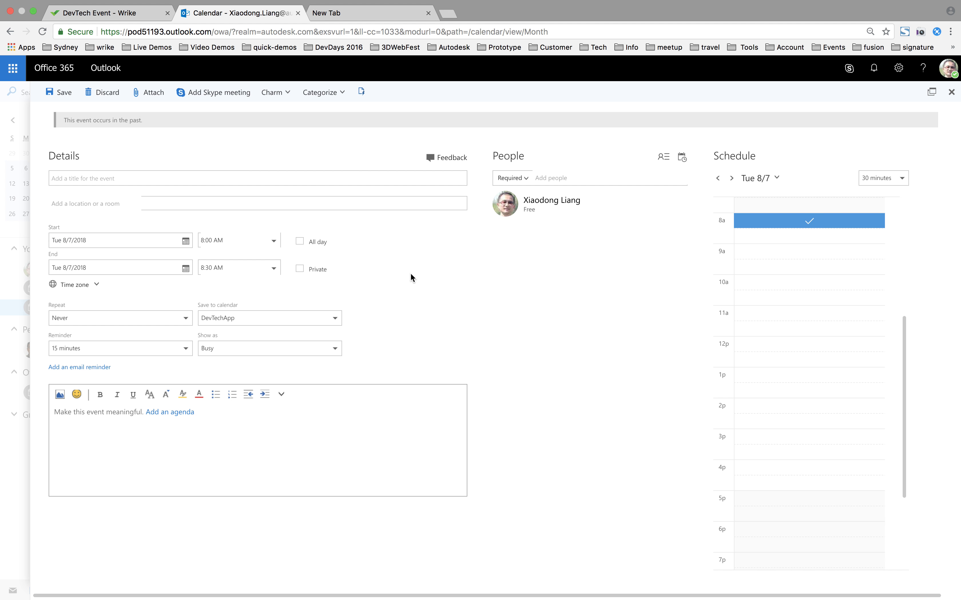
pyautogui.write('new task fromkoutlook')
pyautogui.click(59, 95)
pyautogui.click(384, 305)
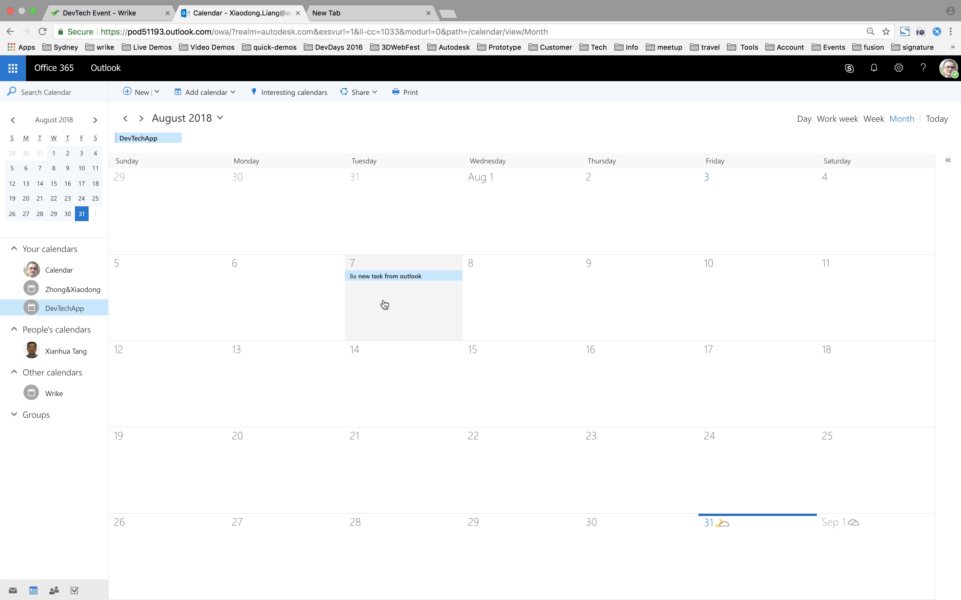
pyautogui.click(151, 13)
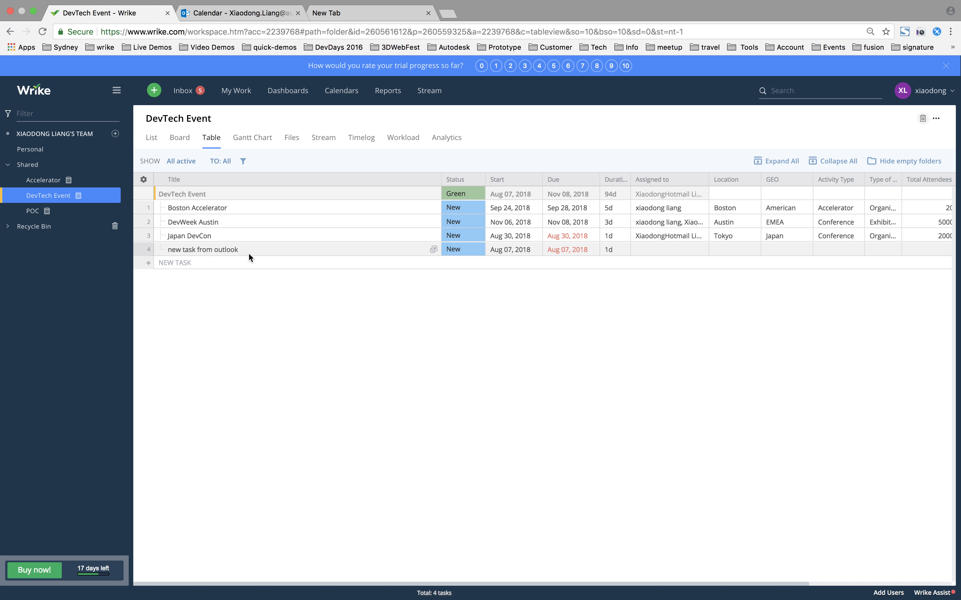
# Return to the Outlook calendar and reschedule "new task from outlook" to start August 22 and end August 24, 2018, saving the event
pyautogui.click(239, 5)
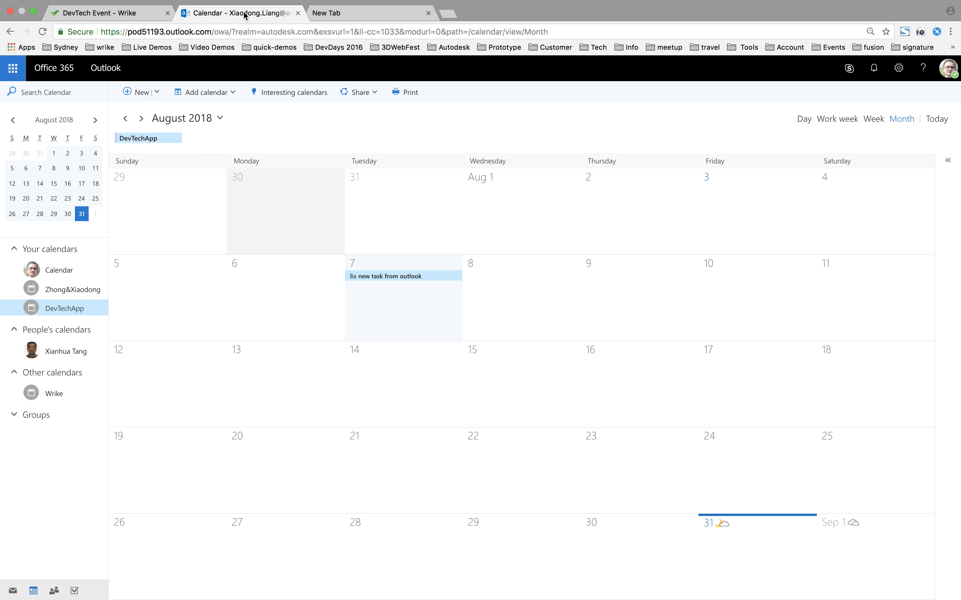
pyautogui.doubleClick(381, 279)
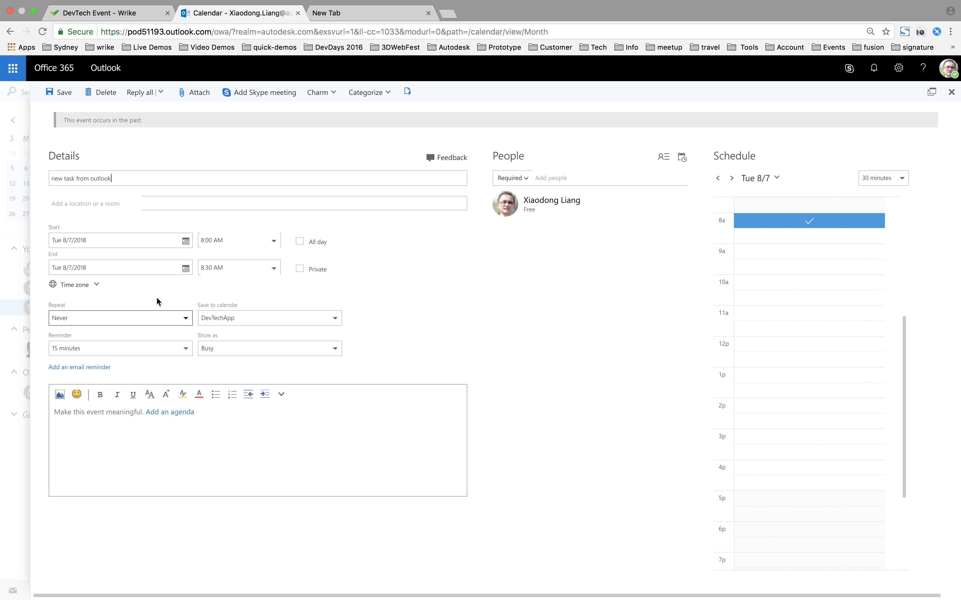
pyautogui.click(185, 241)
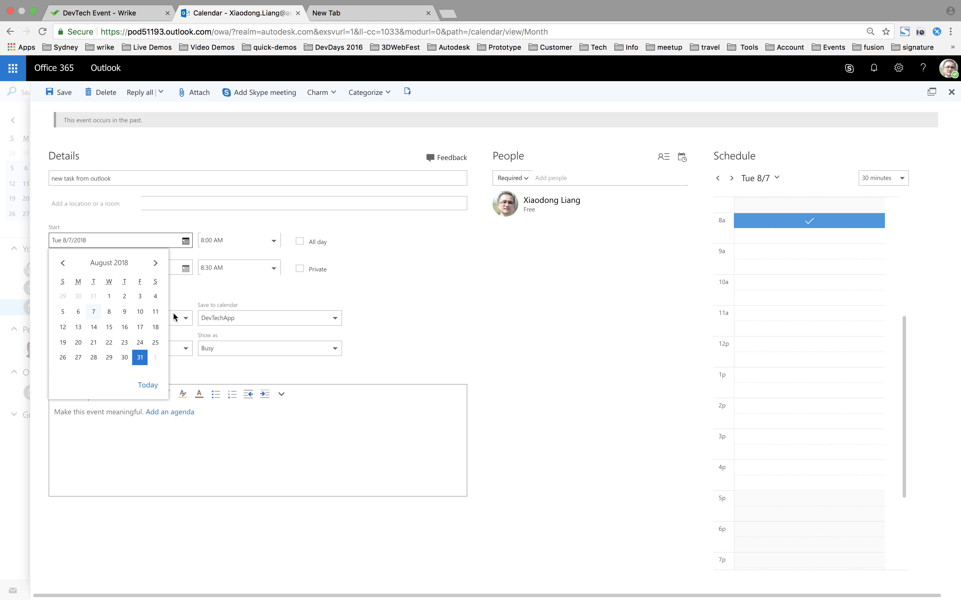
pyautogui.click(110, 343)
pyautogui.click(174, 273)
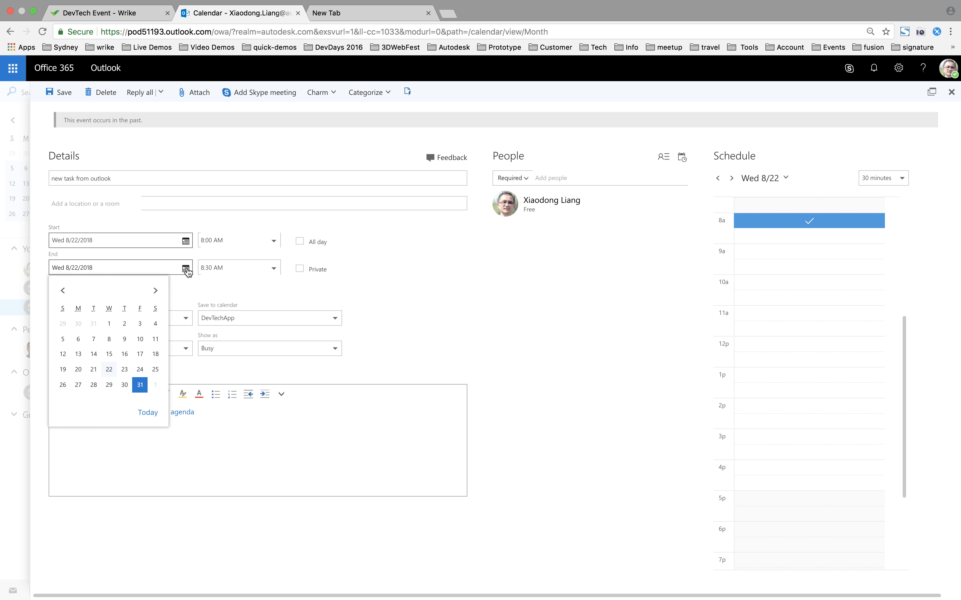
pyautogui.click(140, 369)
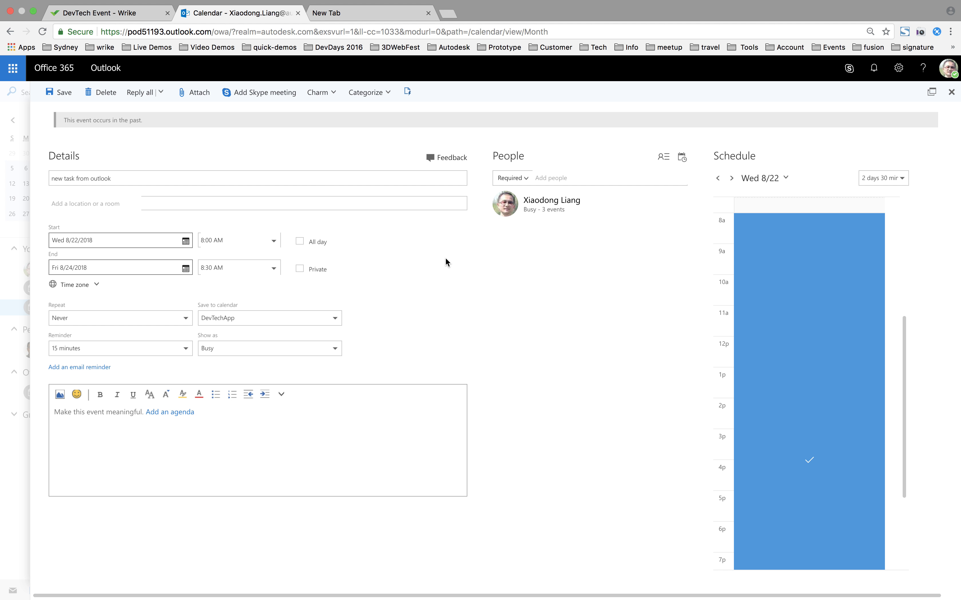
pyautogui.click(63, 97)
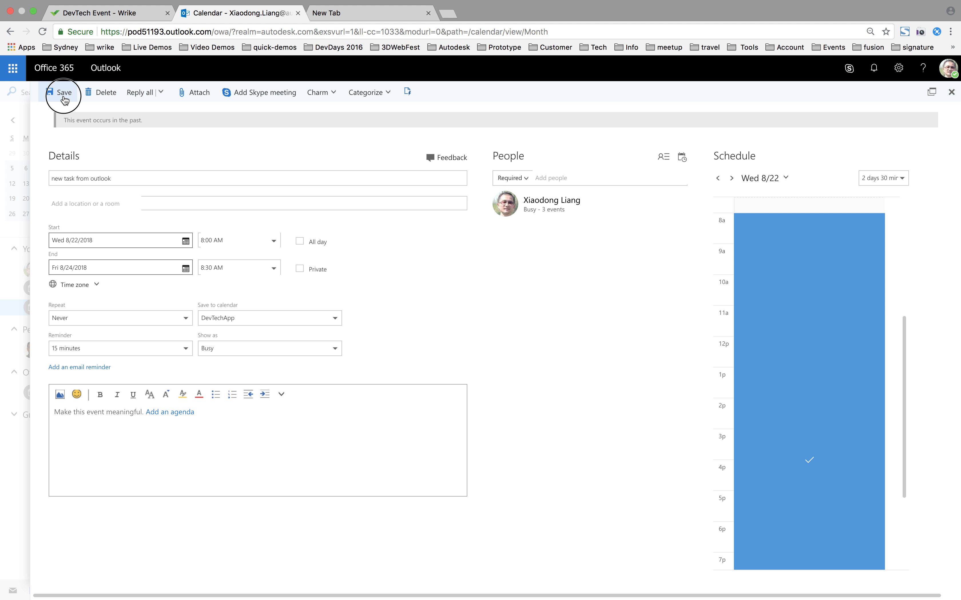
pyautogui.hotkey('ctrl', 'Left')
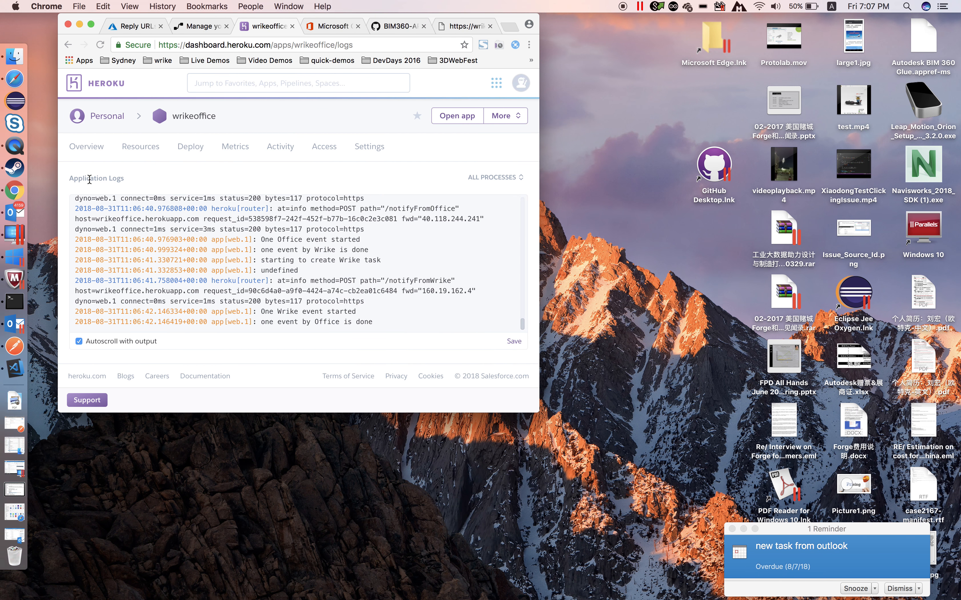
pyautogui.hotkey('ctrl', 'Right')
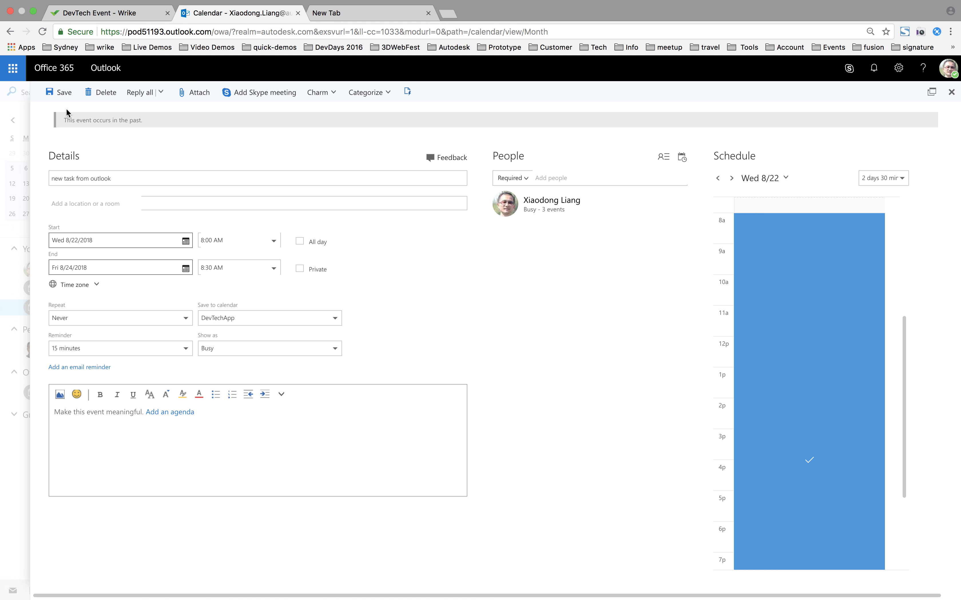
pyautogui.click(61, 94)
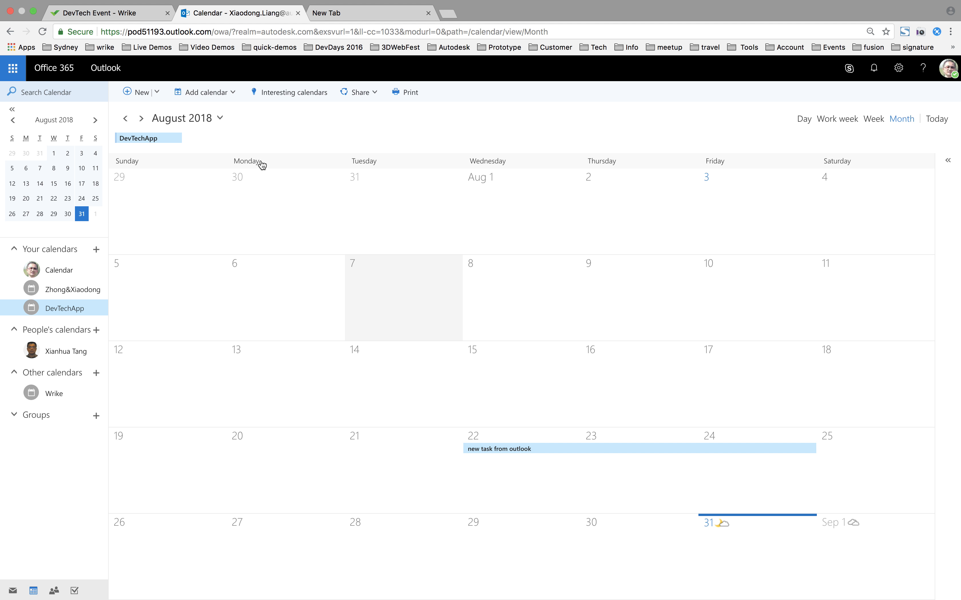
# Switch to Wrike, reload the DevTech Event table to check the rescheduled task's dates, and inspect the wrikeoffice logs on Heroku
pyautogui.click(90, 12)
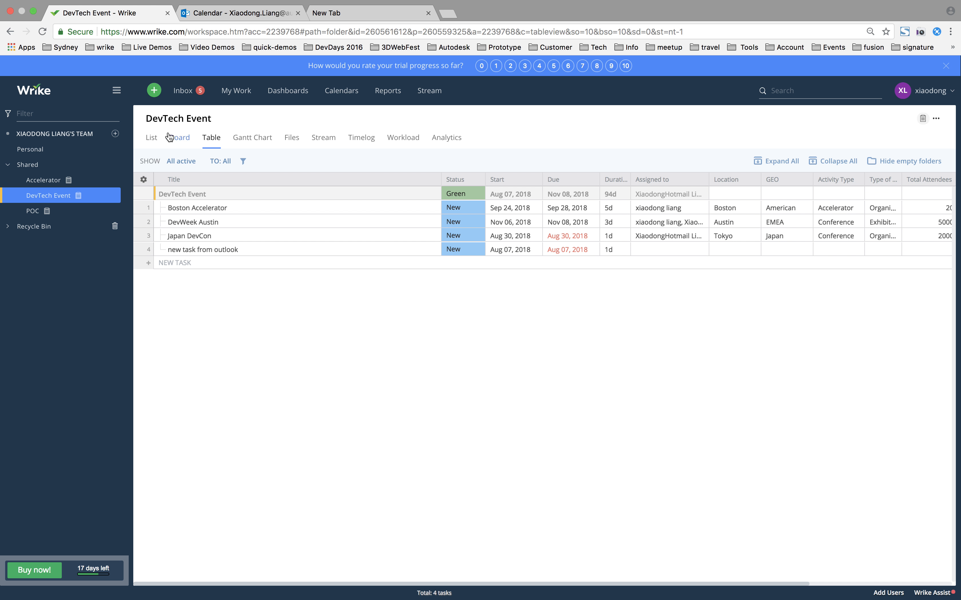
pyautogui.click(43, 31)
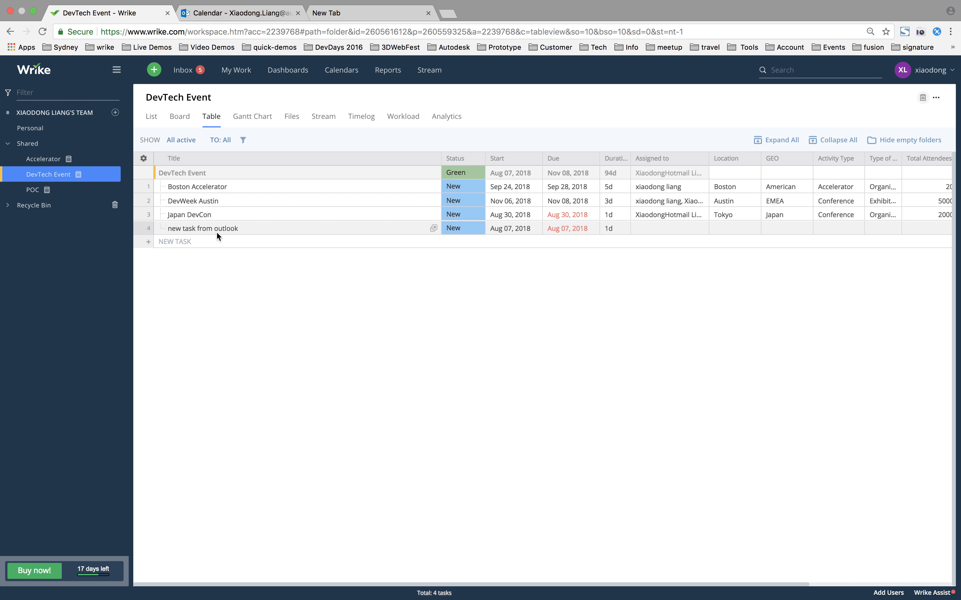
pyautogui.moveTo(640, 16)
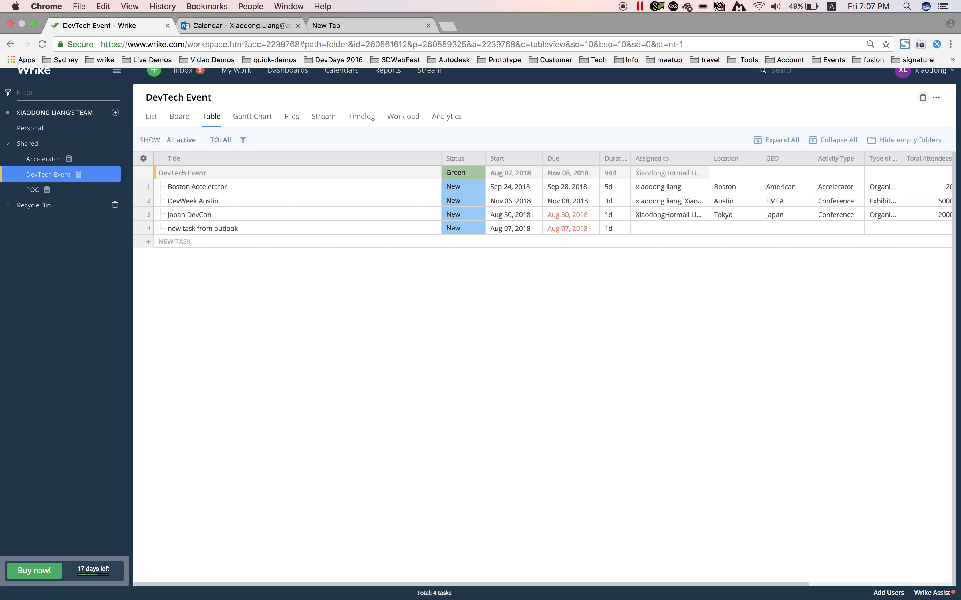
pyautogui.click(41, 34)
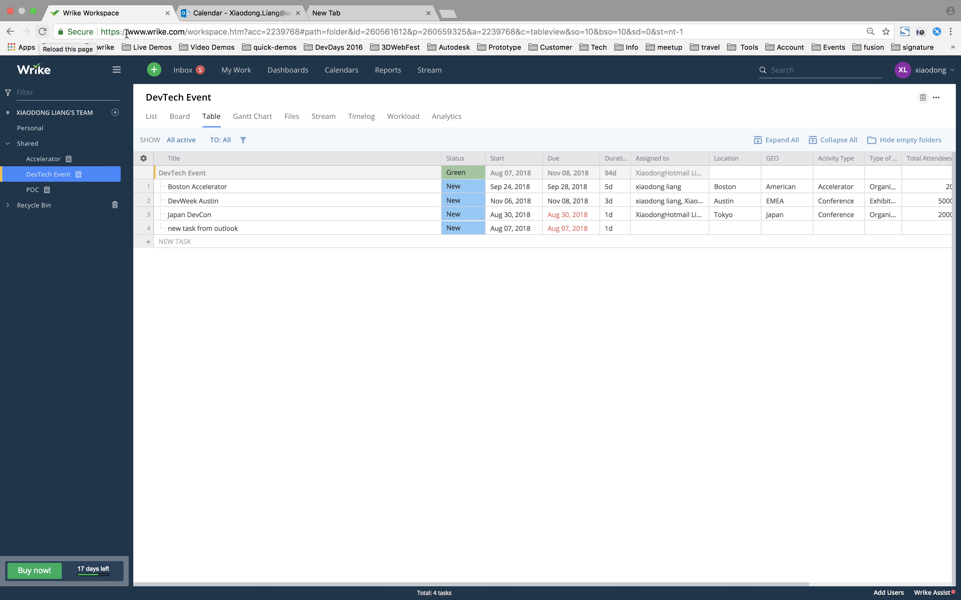
pyautogui.hotkey('ctrl', 'Left')
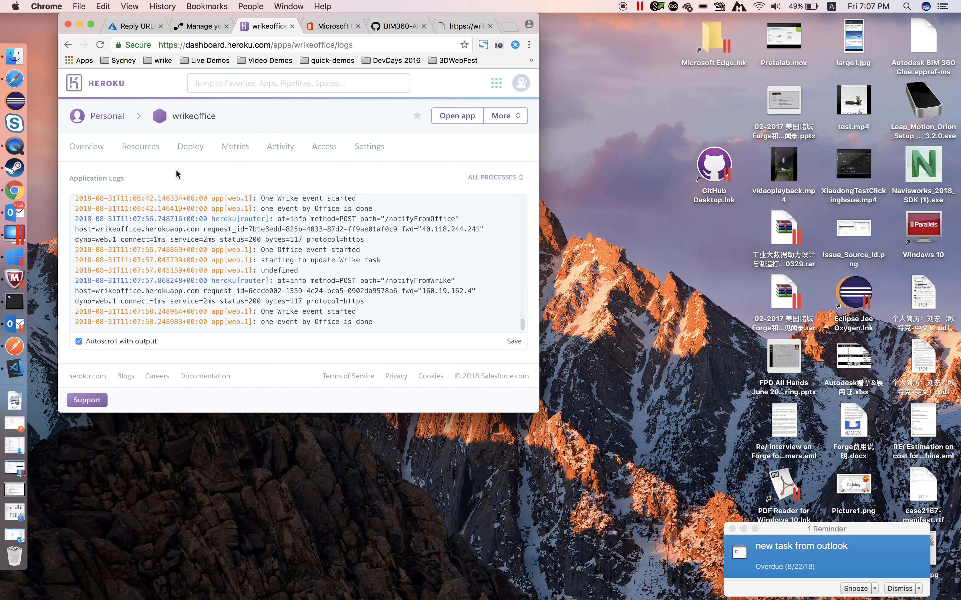
pyautogui.hotkey('ctrl', 'Right')
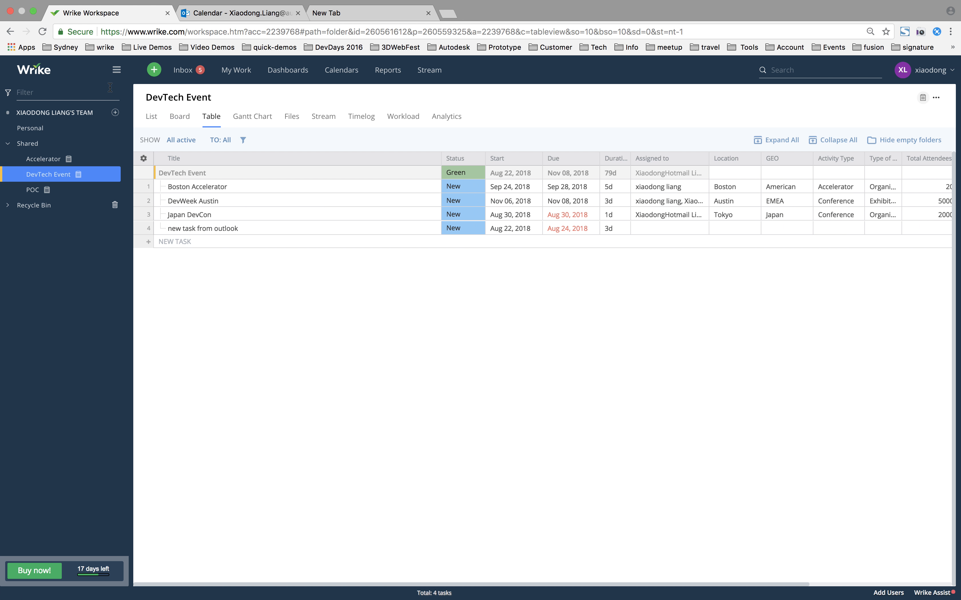